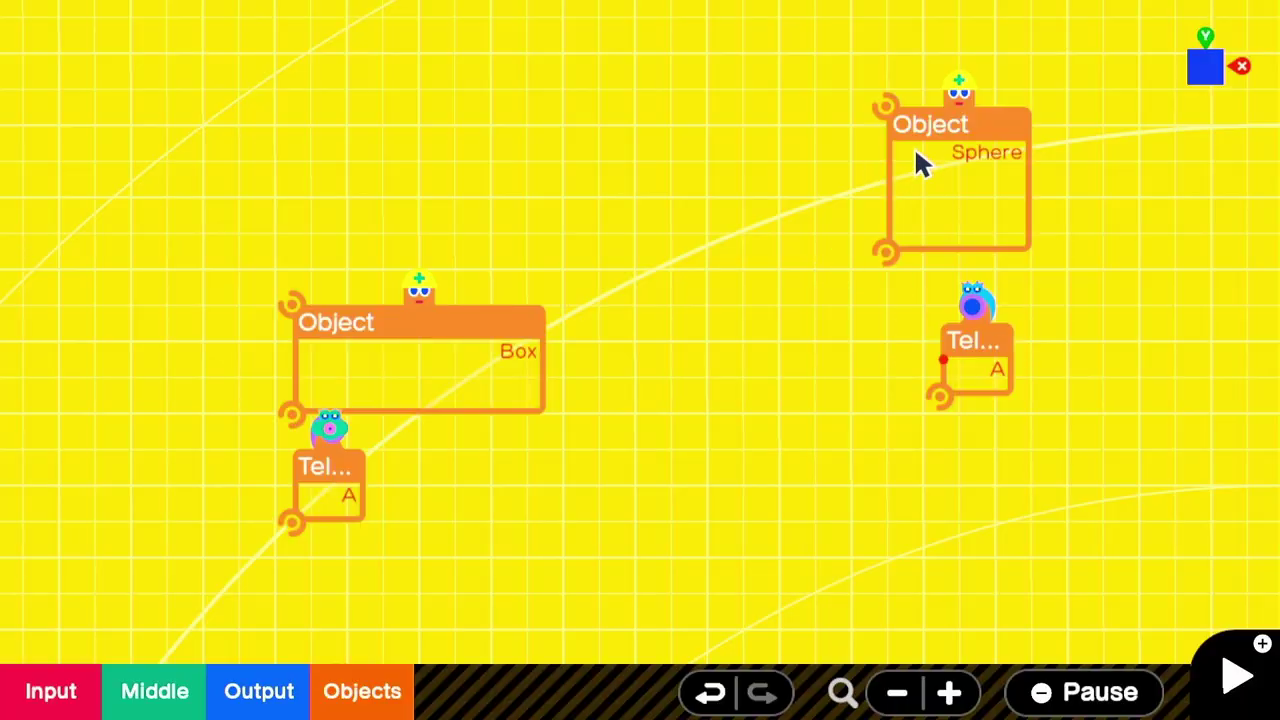
drag(920, 165, 965, 145)
drag(358, 512, 466, 494)
click(440, 600)
drag(520, 540, 462, 238)
click(636, 472)
click(440, 346)
drag(490, 335, 200, 466)
click(186, 511)
click(219, 545)
drag(270, 515, 502, 394)
click(255, 458)
drag(257, 467, 419, 431)
drag(1018, 388, 1021, 353)
click(1020, 354)
click(975, 456)
click(1011, 491)
click(1048, 527)
click(1093, 565)
drag(954, 195, 754, 447)
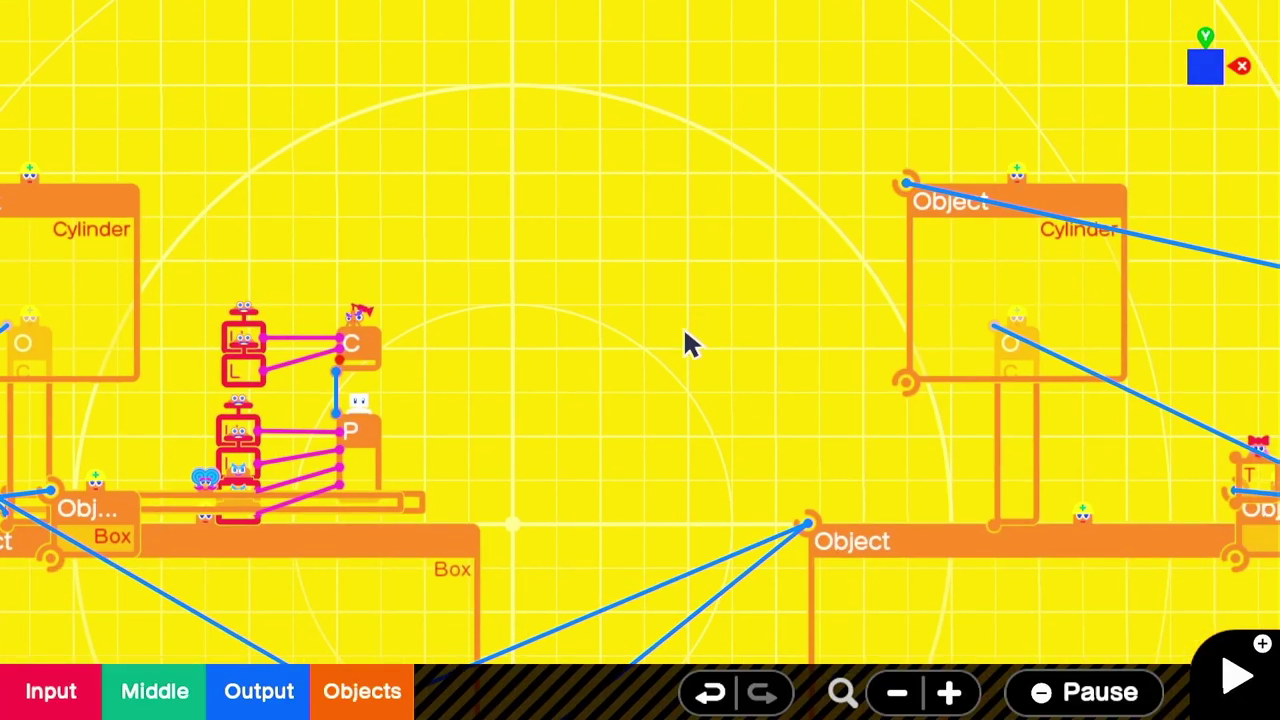
Add a first-person Right Hand Nodon to the open area beside the person and camera setup.
scroll(580, 340, up, 2)
drag(651, 291, 714, 327)
click(370, 691)
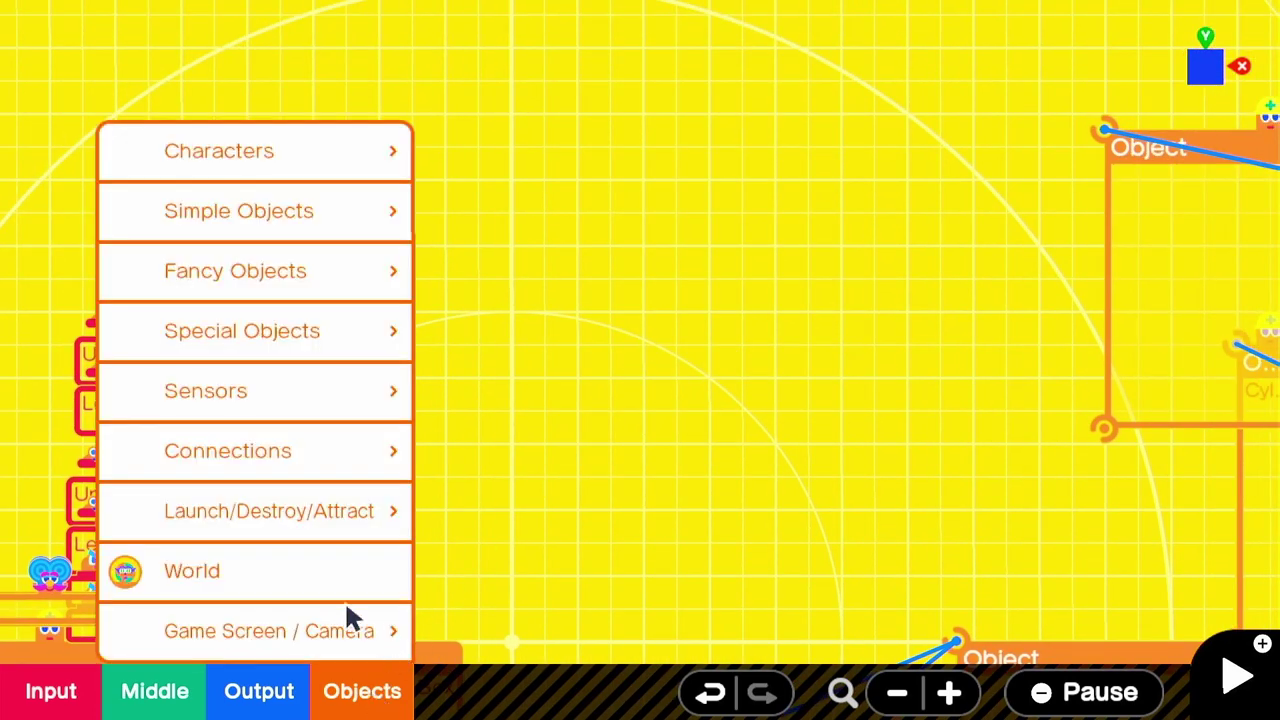
click(297, 645)
click(465, 650)
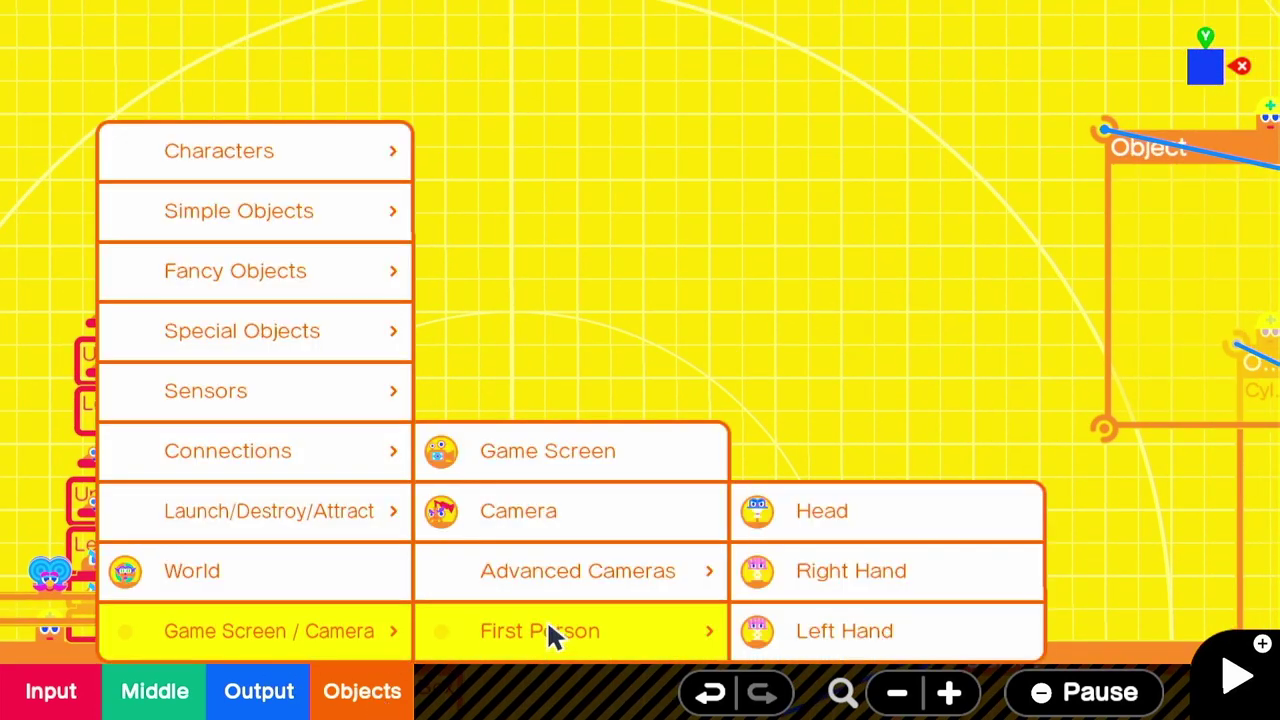
click(863, 590)
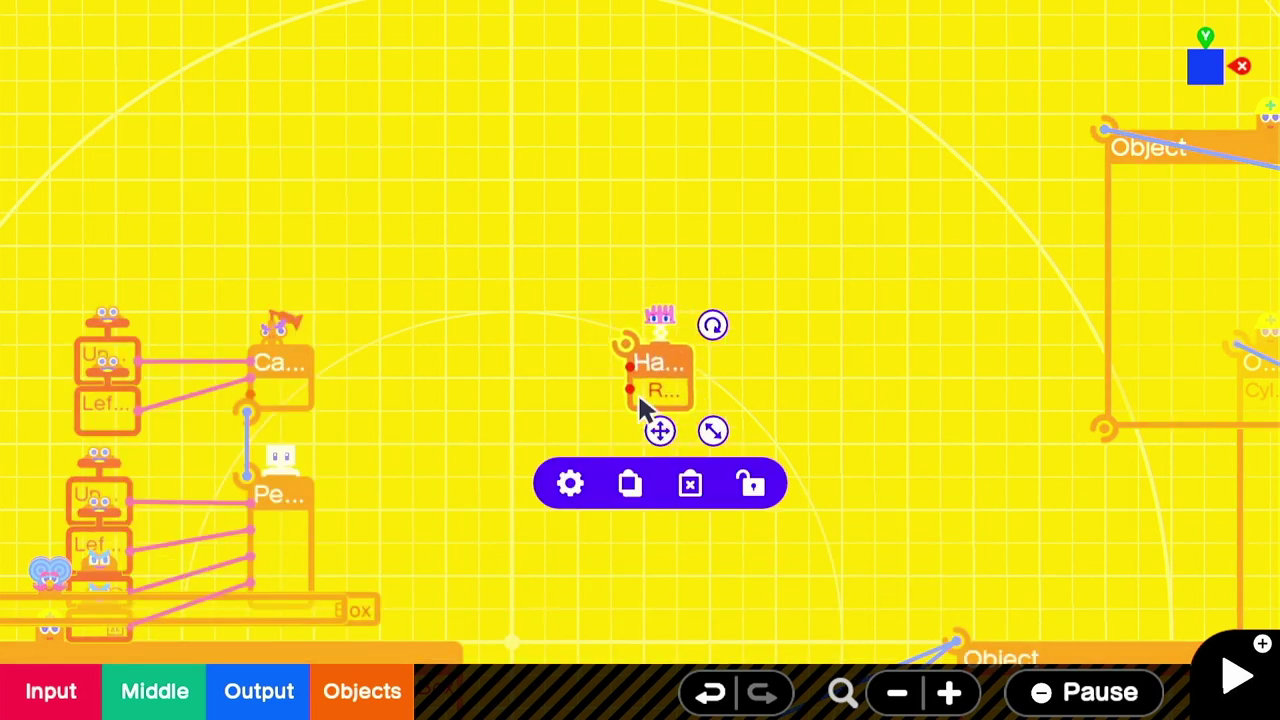
Move the Hand Nodon further up and open its settings to review the Center of Rotation options.
drag(625, 380, 576, 427)
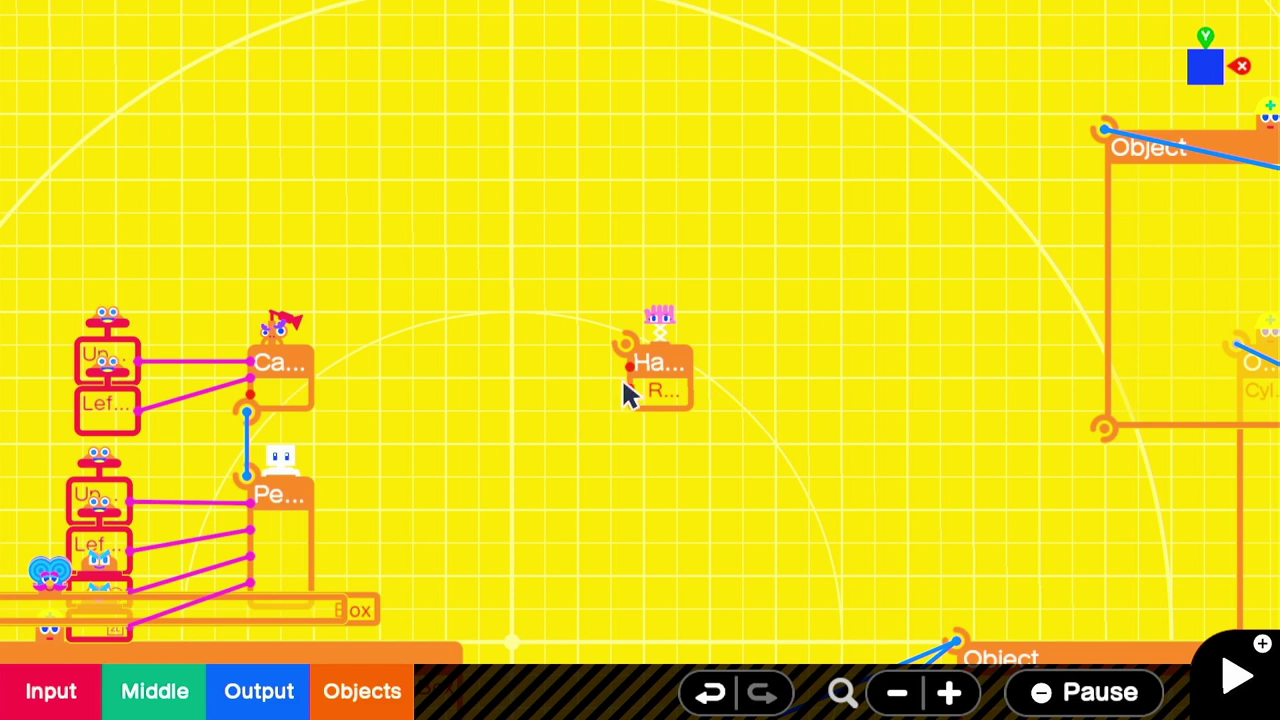
drag(629, 364, 551, 386)
drag(497, 238, 497, 239)
scroll(497, 239, down, 2)
scroll(497, 239, up, 3)
drag(652, 405, 634, 297)
click(552, 402)
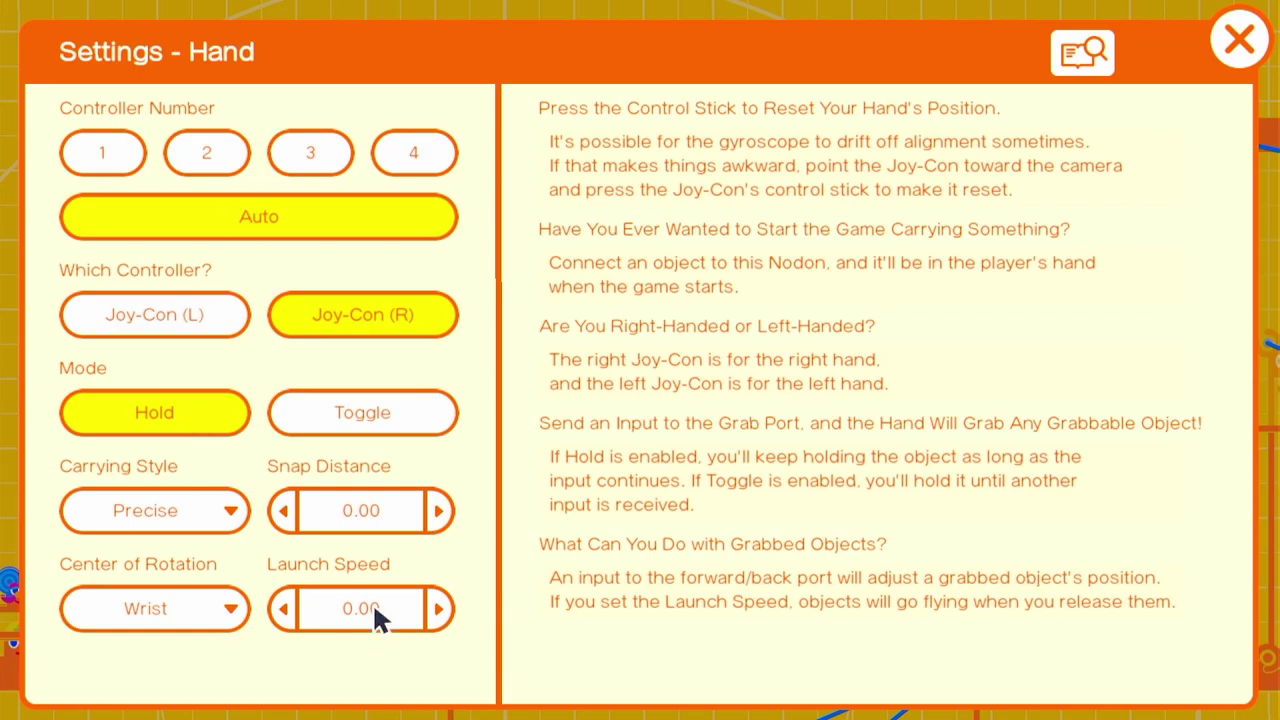
click(235, 606)
click(1219, 55)
click(823, 320)
Add an R button Nodon beside the Hand Nodon and connect it to the Hand's grab port.
click(77, 694)
click(270, 400)
click(462, 460)
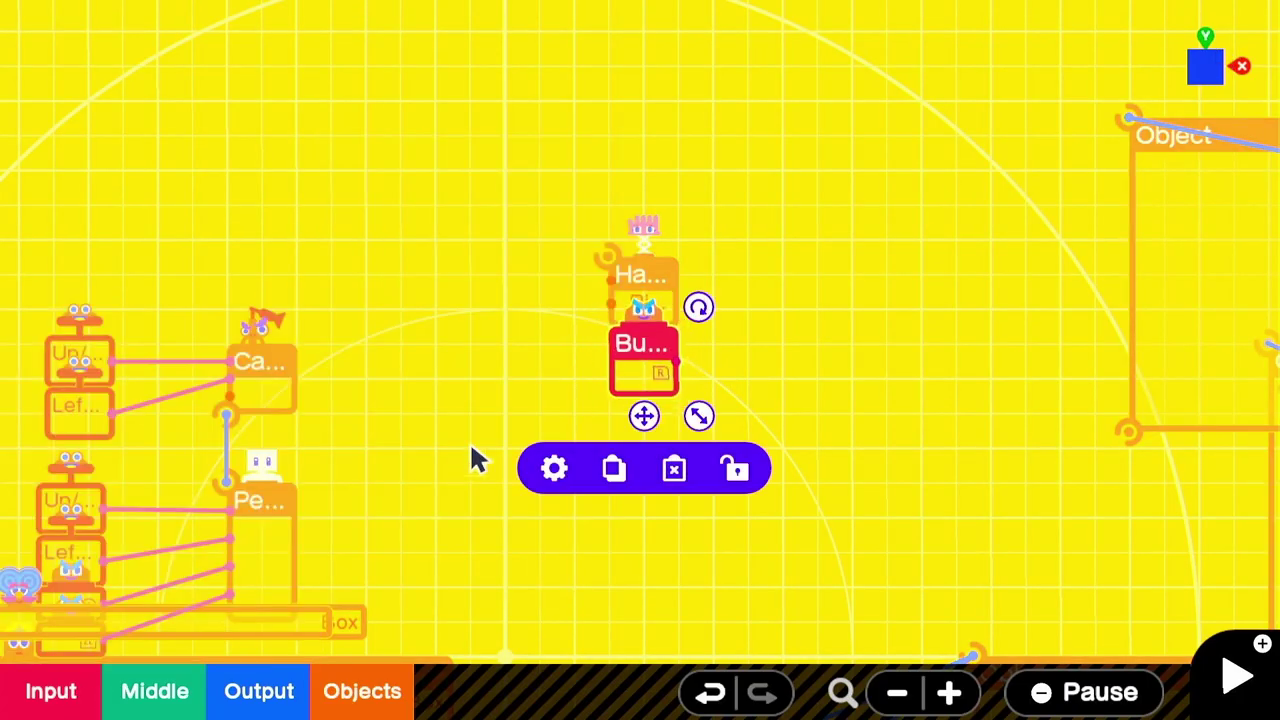
drag(643, 416, 487, 365)
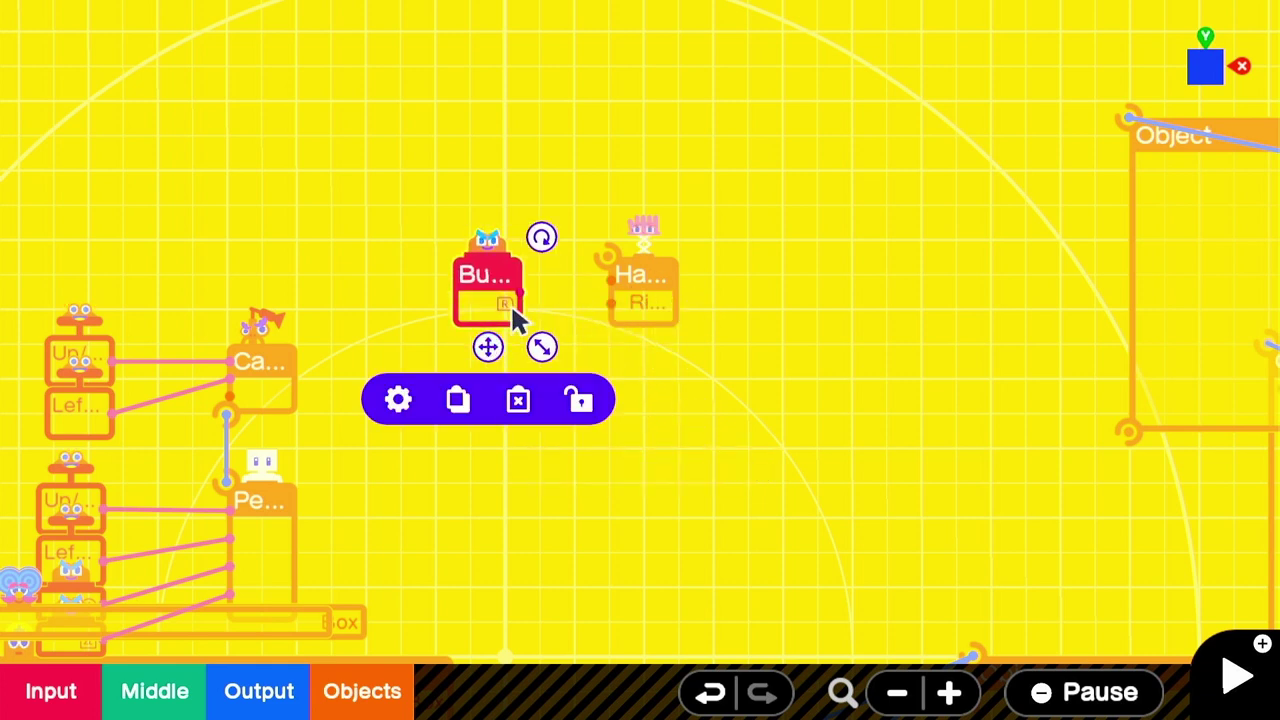
drag(520, 300, 886, 314)
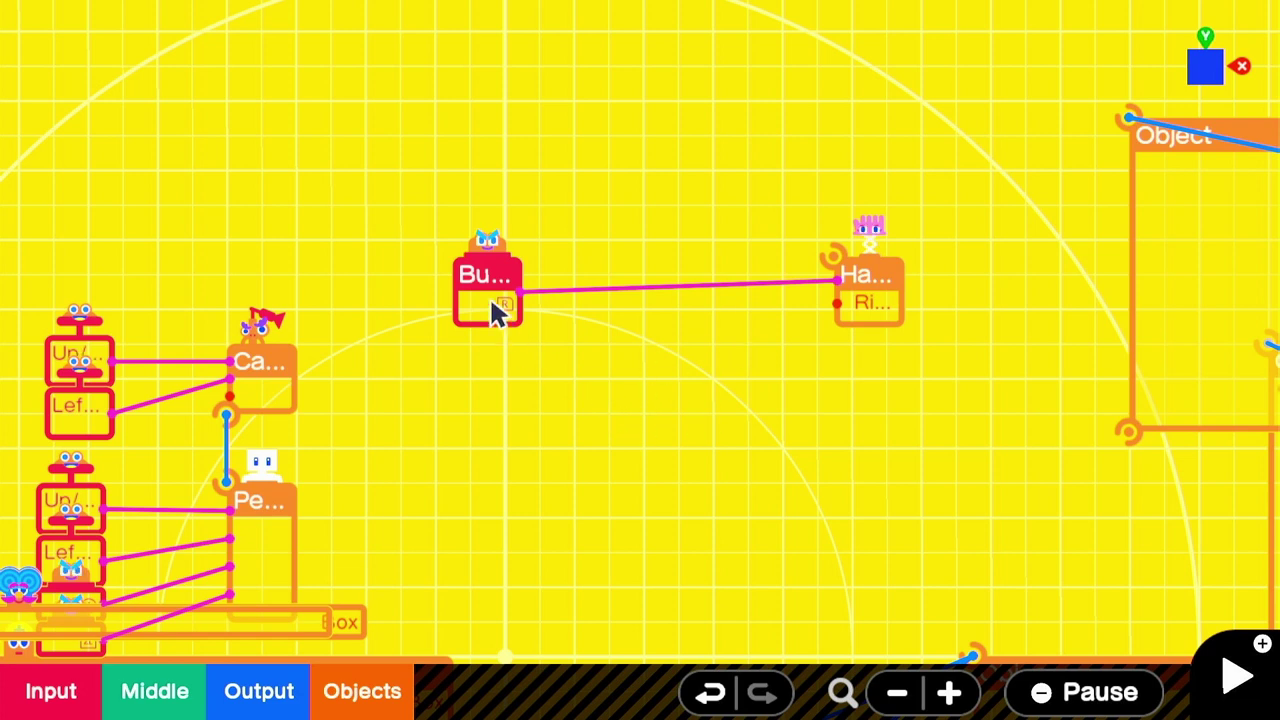
Add an up-arrow button Nodon that outputs while pressed and place it beneath the R button Nodon.
click(55, 695)
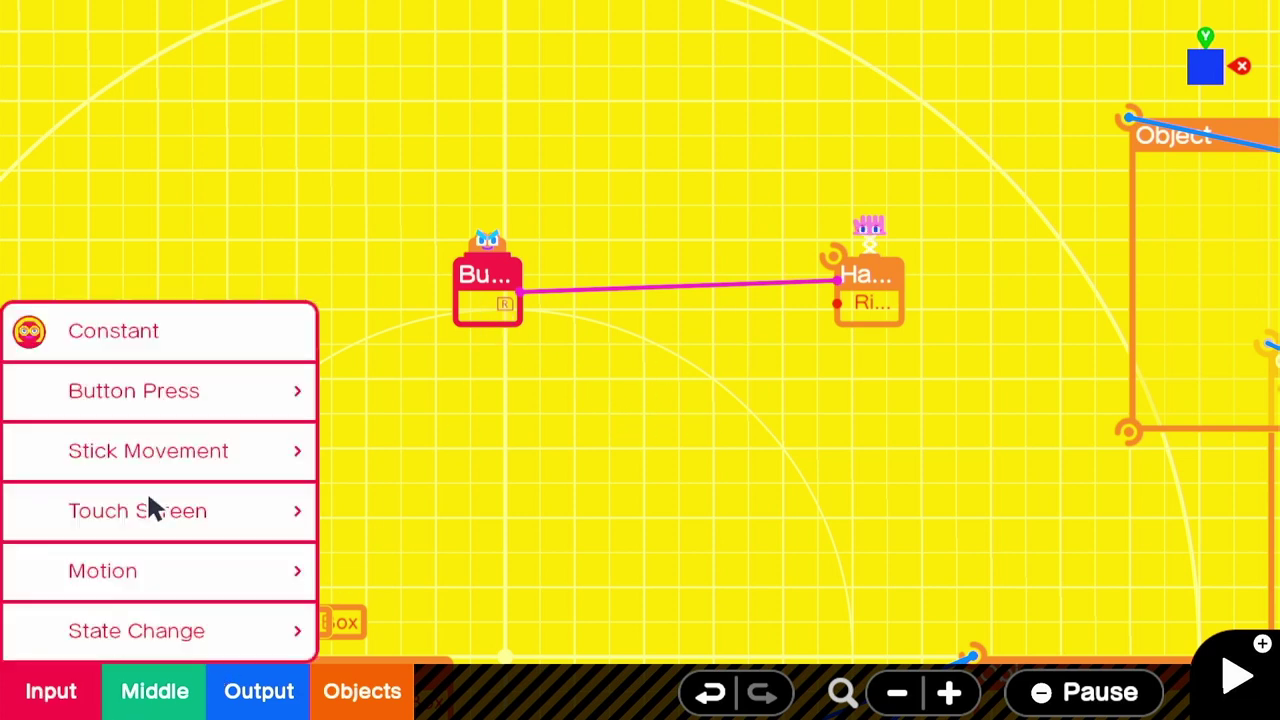
click(170, 408)
click(466, 172)
click(553, 466)
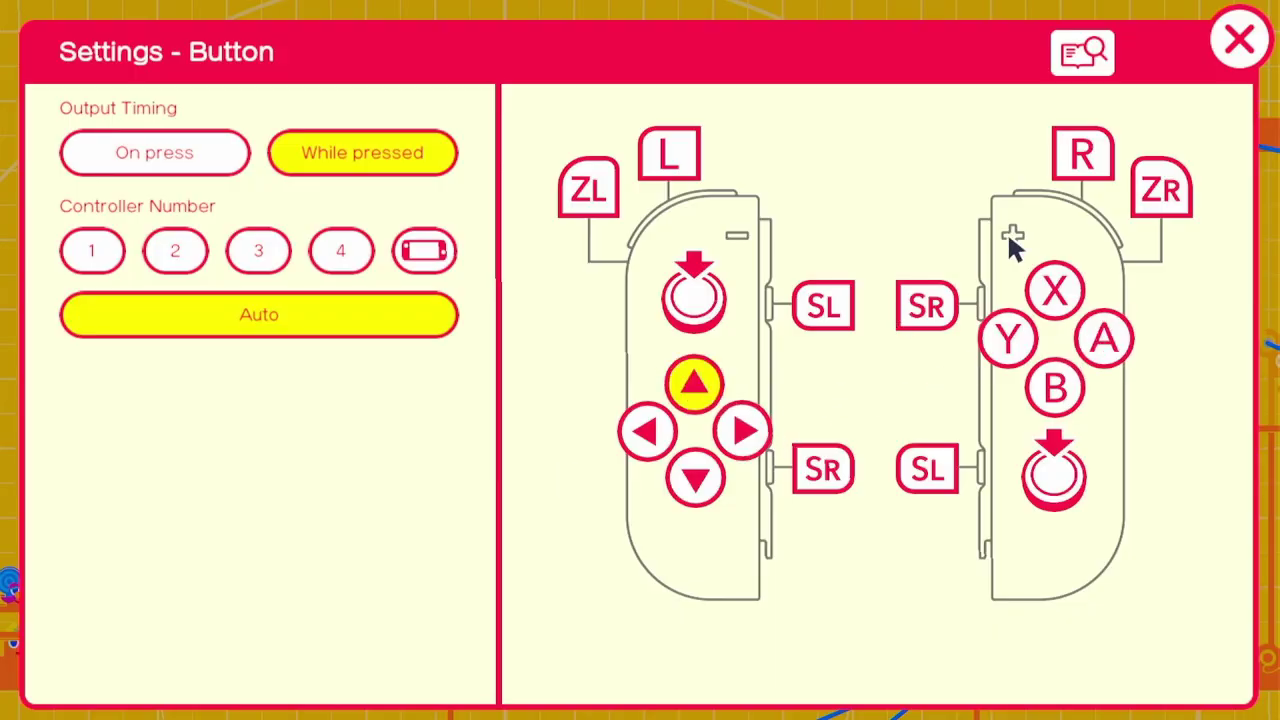
click(1228, 52)
drag(652, 425, 485, 578)
Duplicate the up-arrow button Nodon below itself and assign the copy to the down-arrow button.
click(459, 505)
click(402, 603)
click(1222, 52)
Add a multiplication Calculate Nodon next to the up-arrow button Nodon and connect the button to its second input.
click(182, 680)
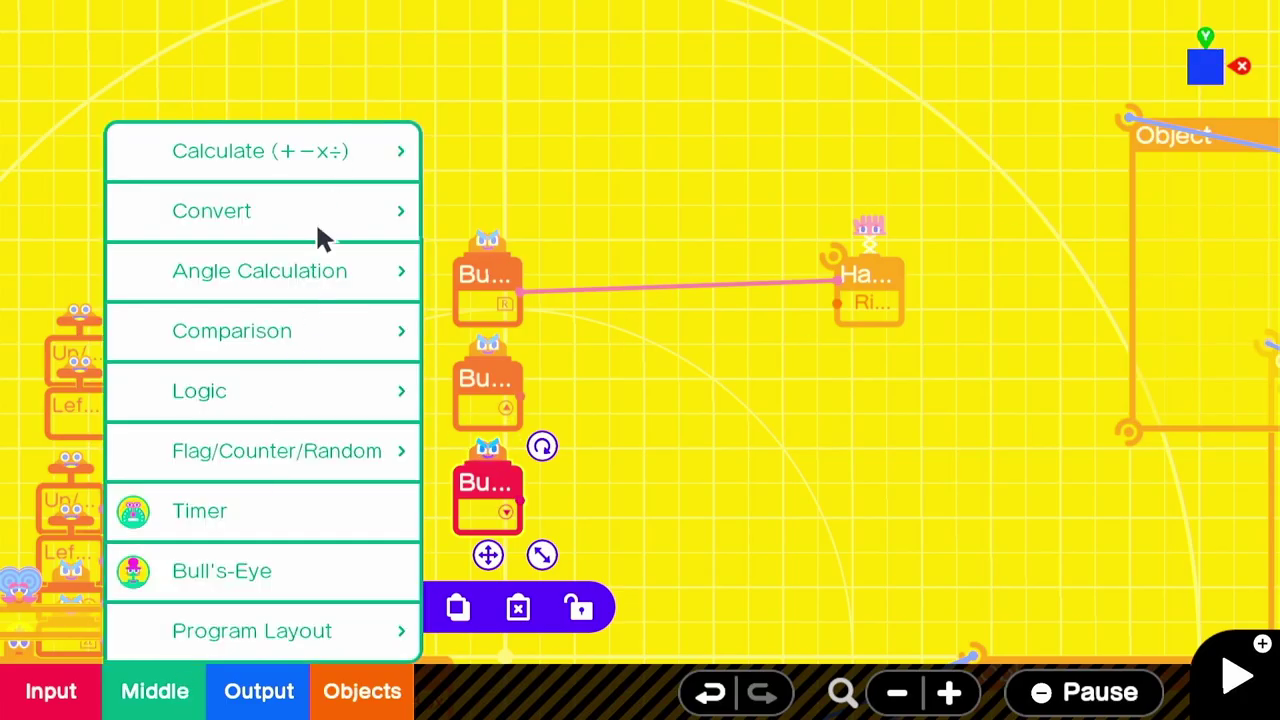
mouse_move(324, 172)
click(572, 280)
drag(626, 417, 737, 459)
drag(566, 410, 740, 418)
Duplicate the multiplication Nodon below the original and connect the down-arrow button to the copy's second input.
click(708, 509)
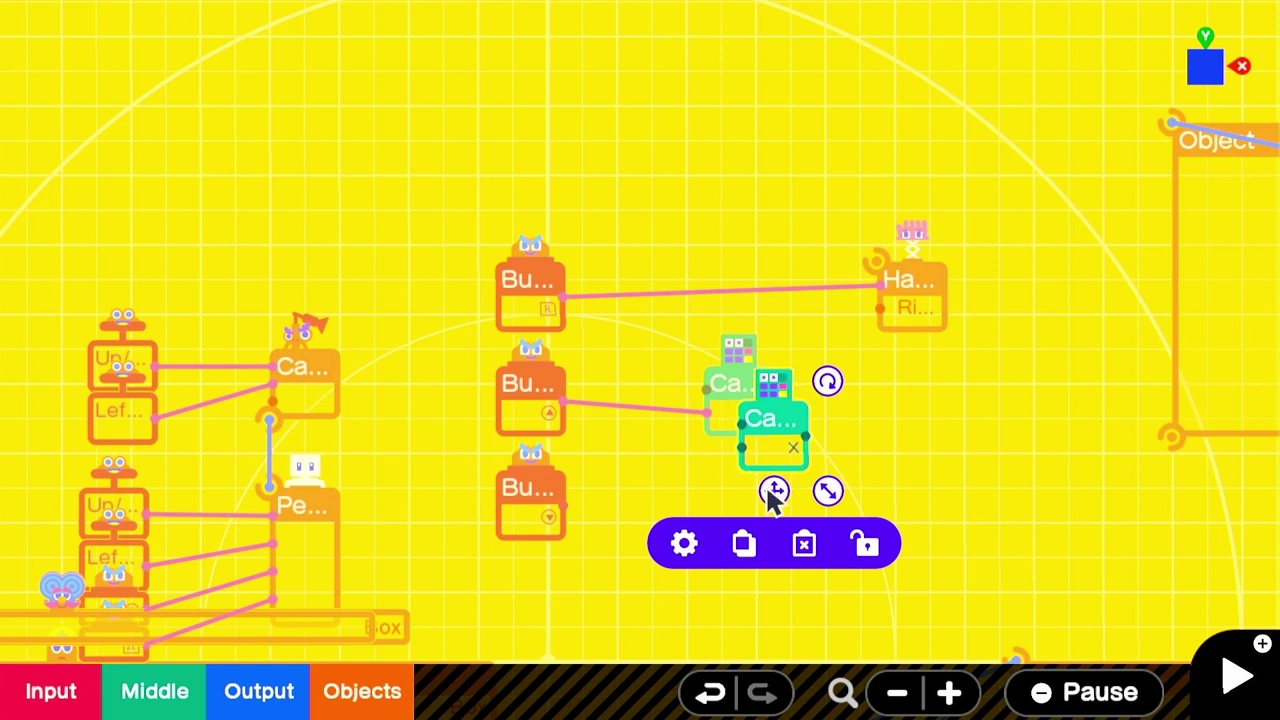
drag(770, 497, 740, 560)
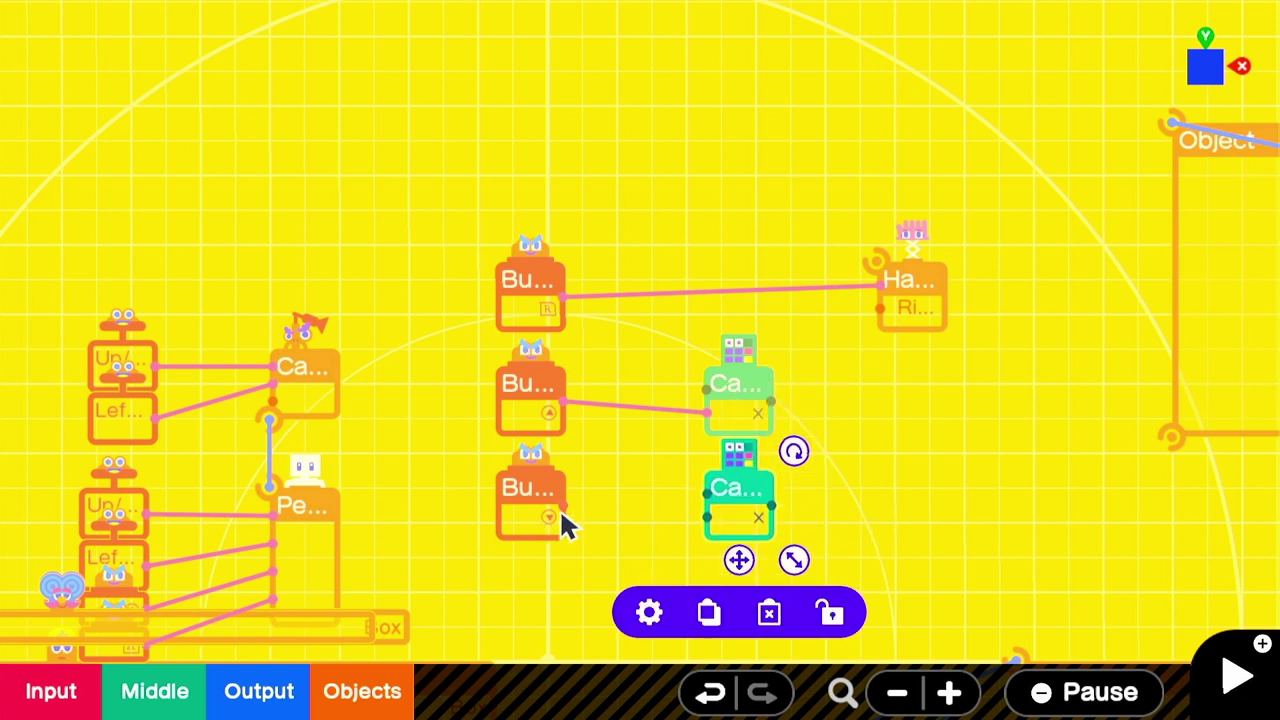
drag(572, 517, 648, 518)
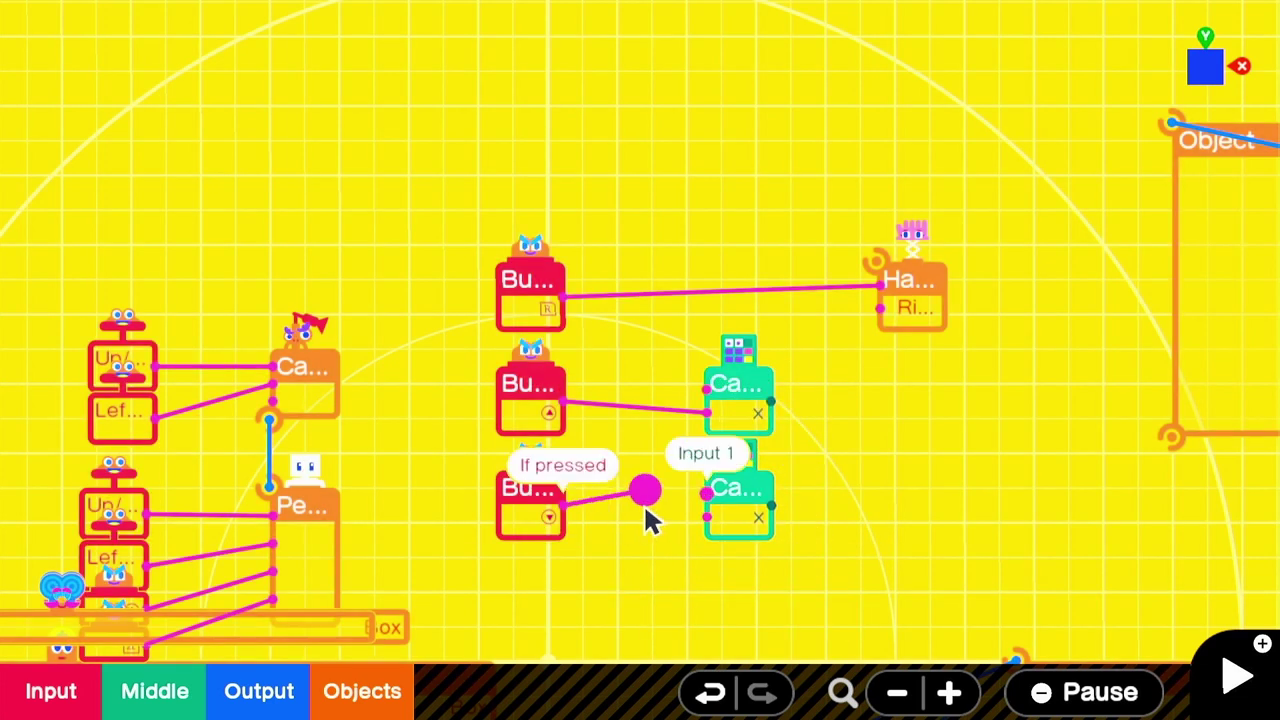
Add a Constant Nodon and edit its output value in its settings.
click(80, 695)
click(140, 335)
click(548, 468)
click(758, 232)
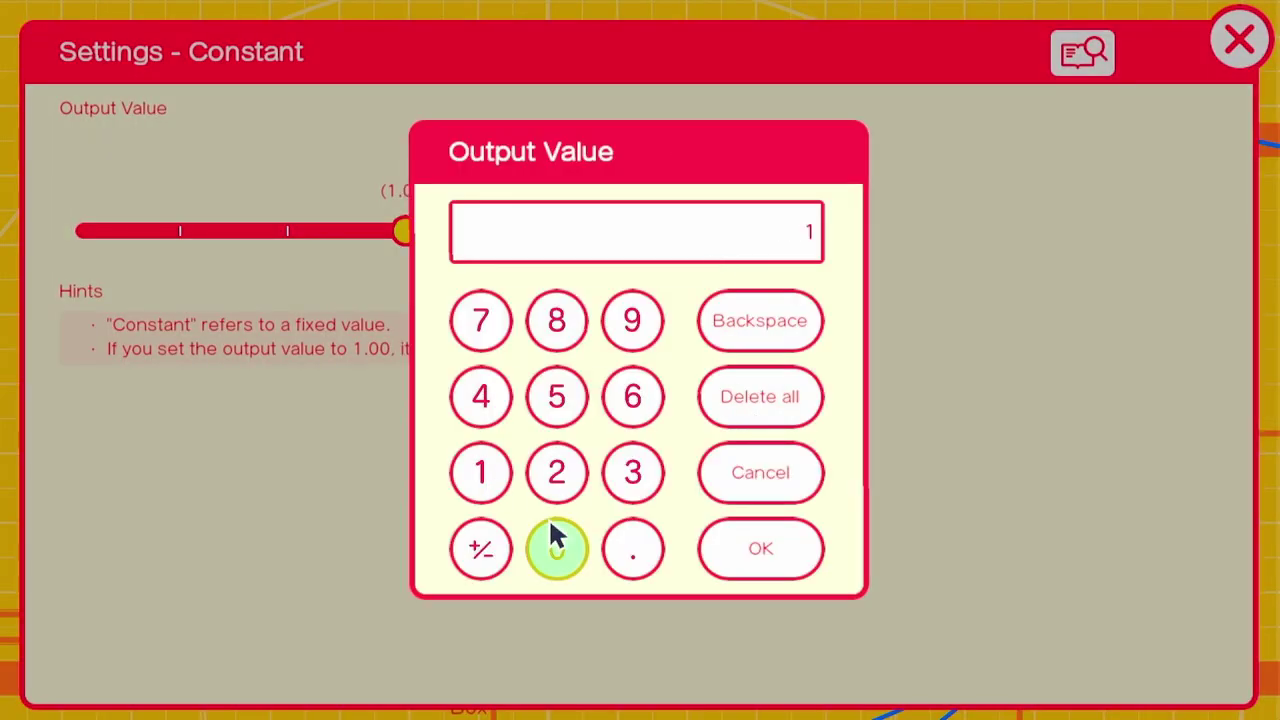
click(760, 548)
click(1240, 40)
Connect the Constant to the first input of both multiplication Nodons and link the upper one to the Hand's forward/back port.
drag(686, 366, 705, 492)
drag(688, 423, 688, 404)
drag(636, 405, 634, 502)
click(802, 421)
drag(771, 402, 881, 312)
Insert a sign-inversion (+−) Nodon between the lower multiplication Nodon and the Hand's forward/back port.
scroll(863, 470, down, 2)
click(204, 702)
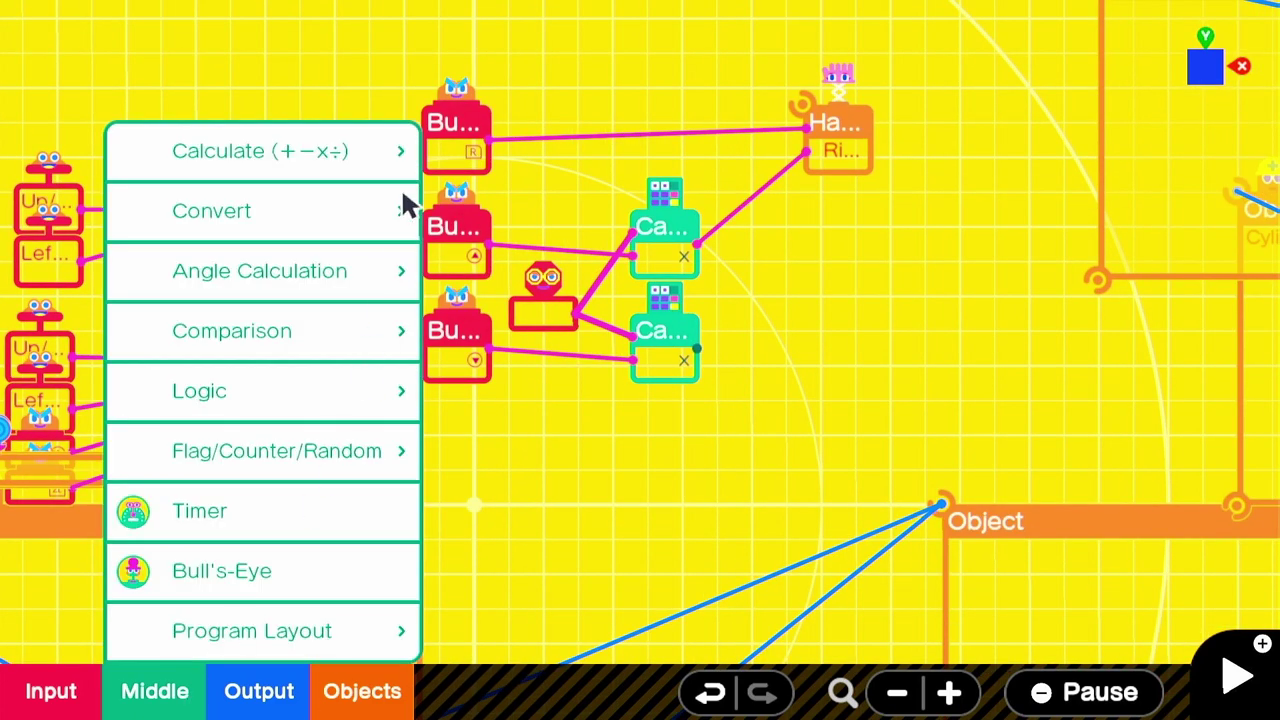
click(368, 208)
click(608, 356)
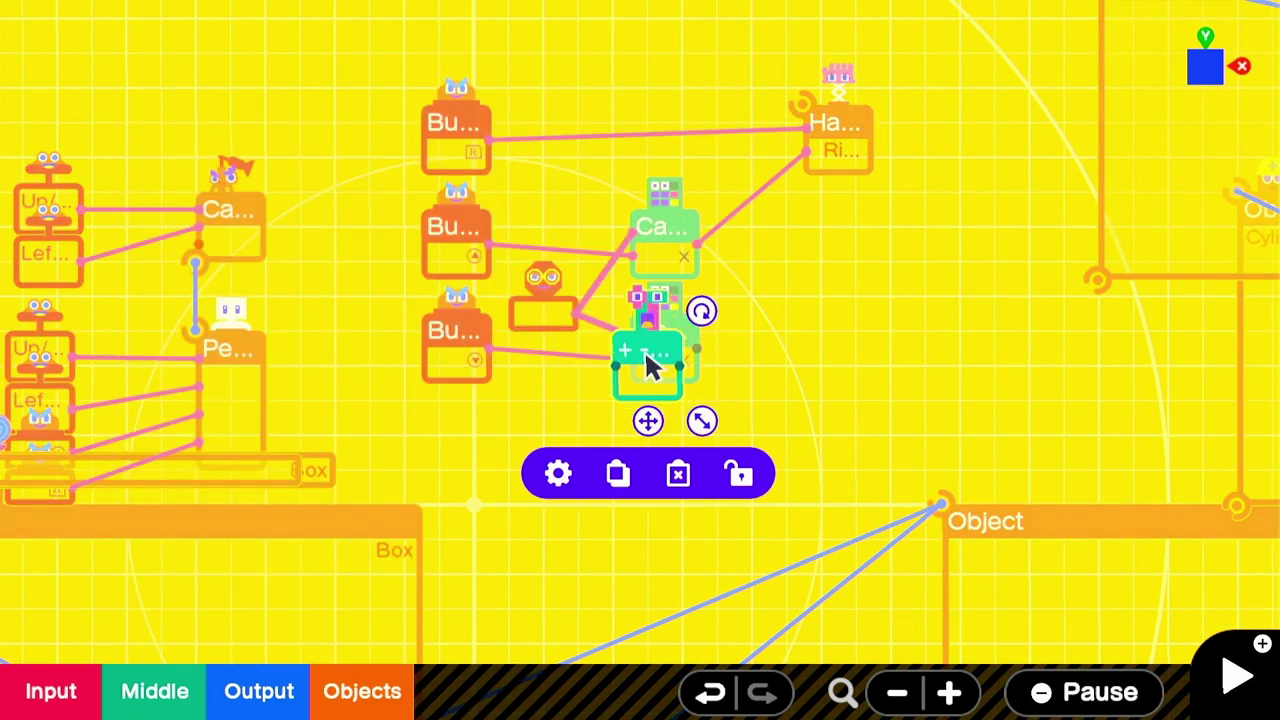
drag(650, 418, 930, 178)
click(850, 150)
click(780, 58)
scroll(763, 196, down, 1)
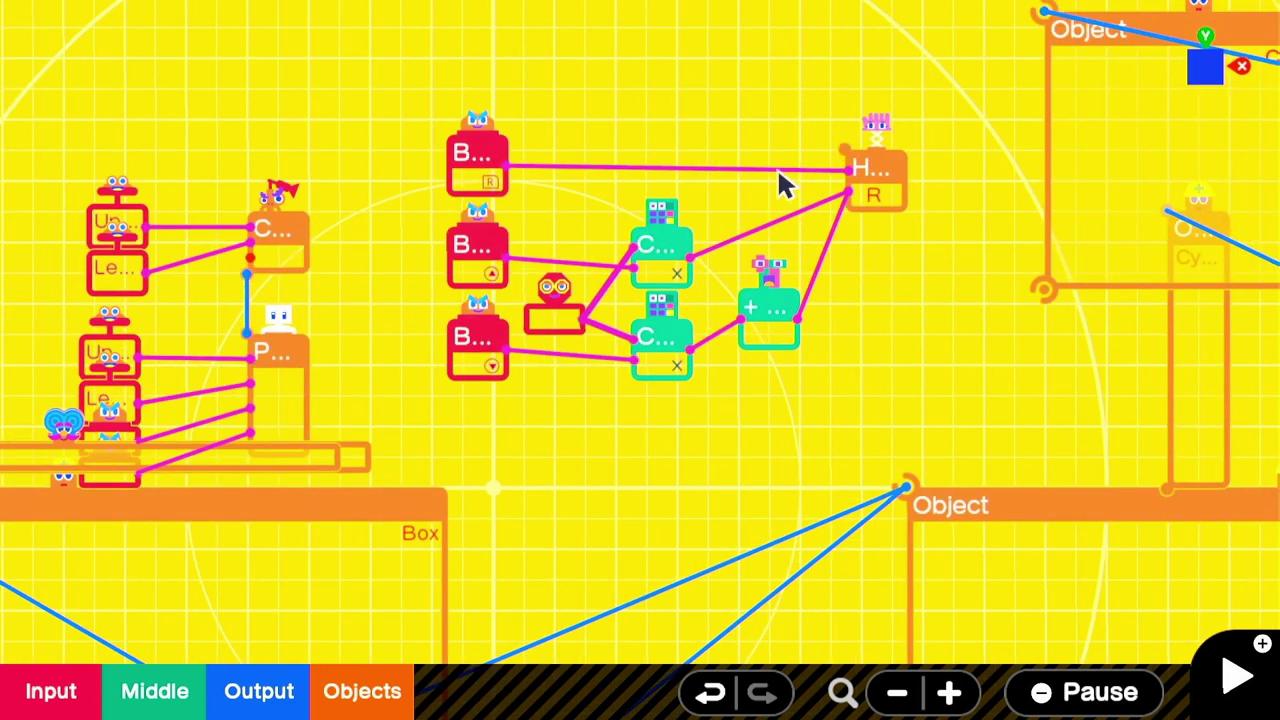
Make sure the long, flat rotating Box object is set to Can be grabbed in its Other properties.
drag(650, 466, 878, 415)
click(494, 410)
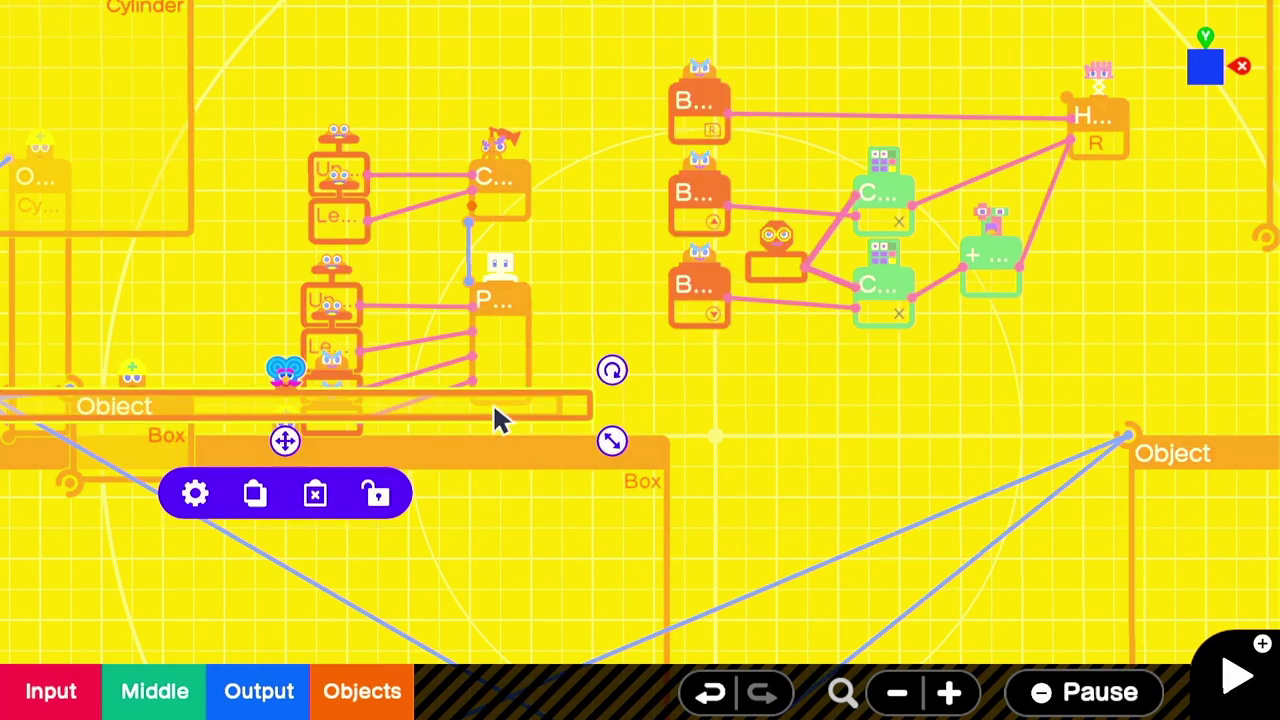
click(196, 495)
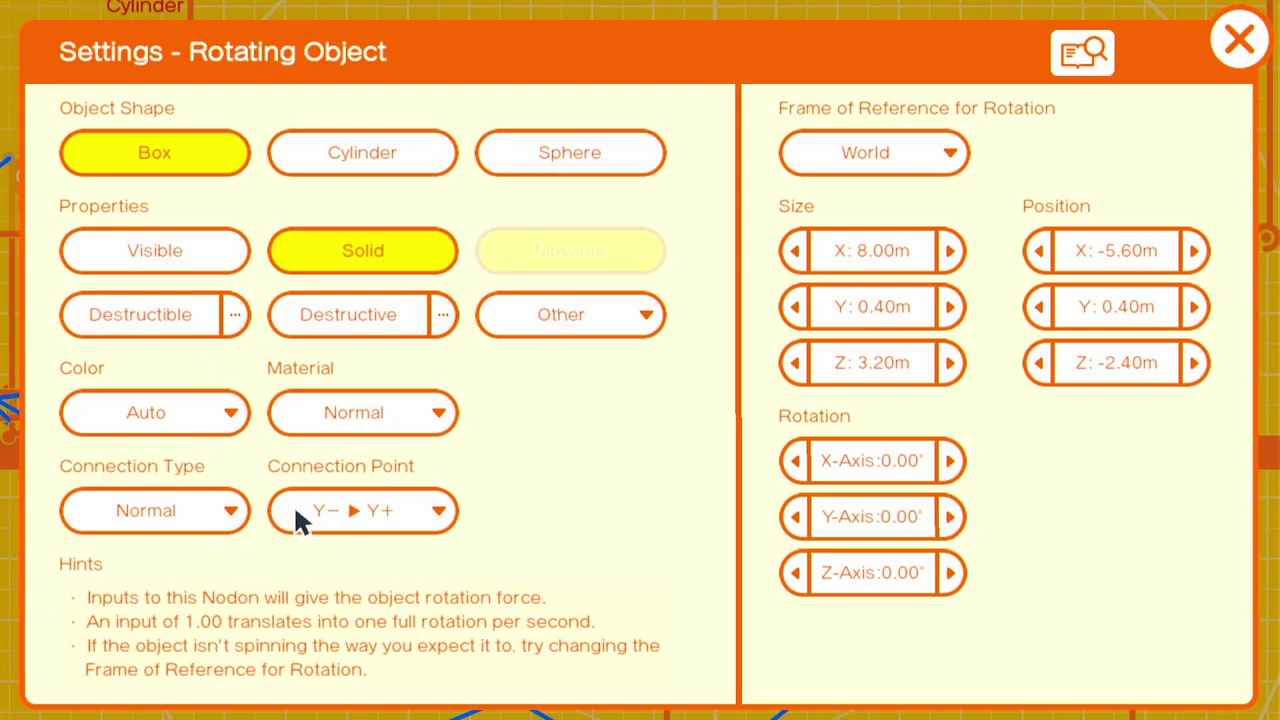
click(527, 332)
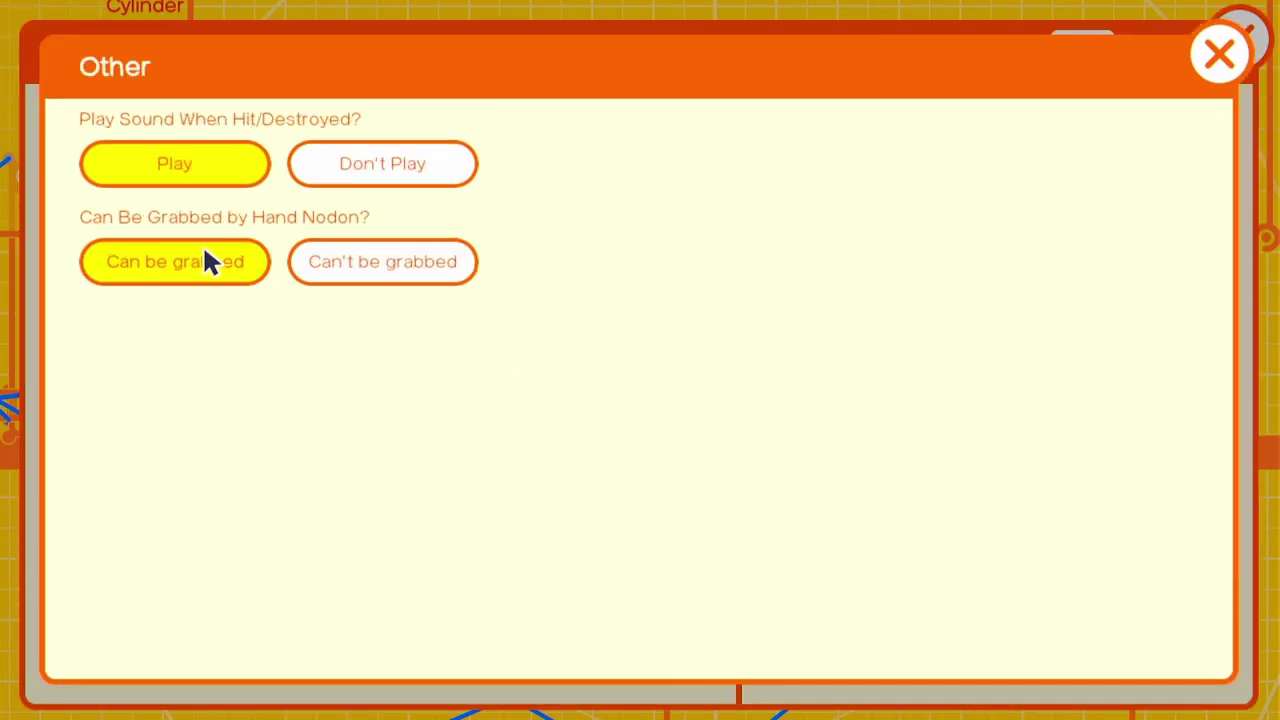
click(1226, 52)
click(1232, 50)
Play the game and test grabbing and moving the wooden platform with the hand.
click(978, 396)
drag(1069, 343, 894, 457)
key(plus)
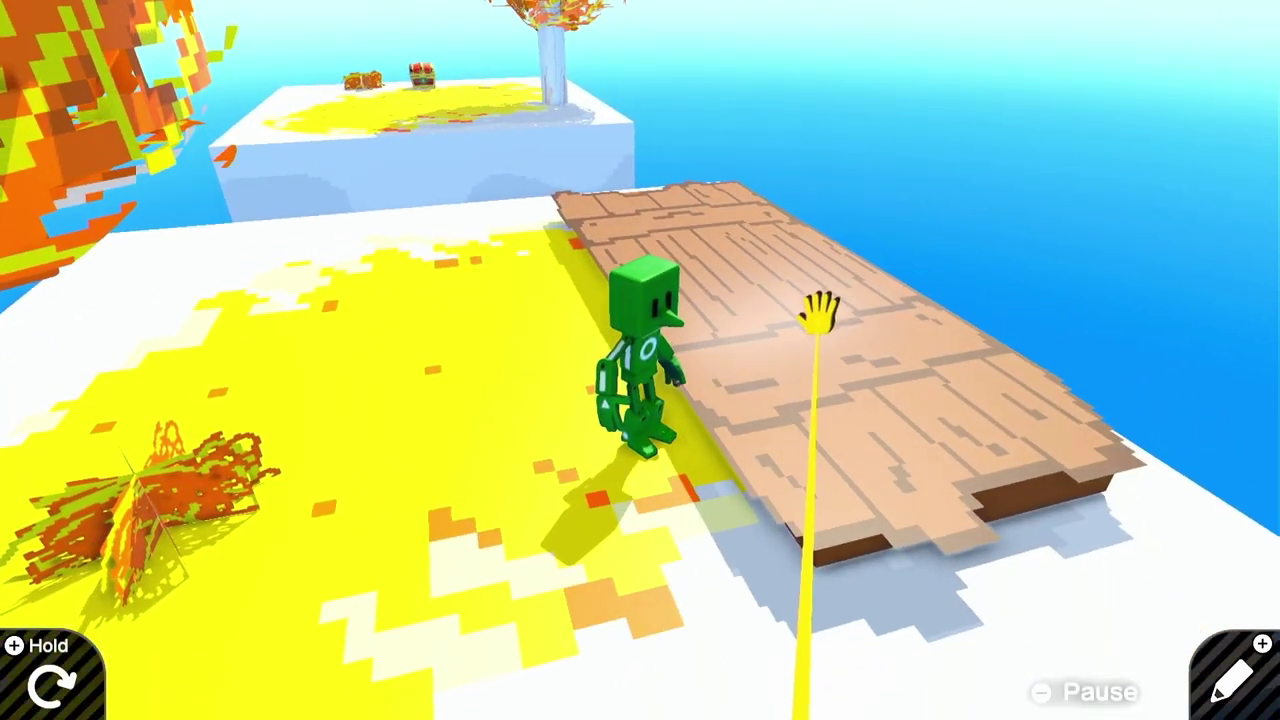
drag(820, 312, 491, 63)
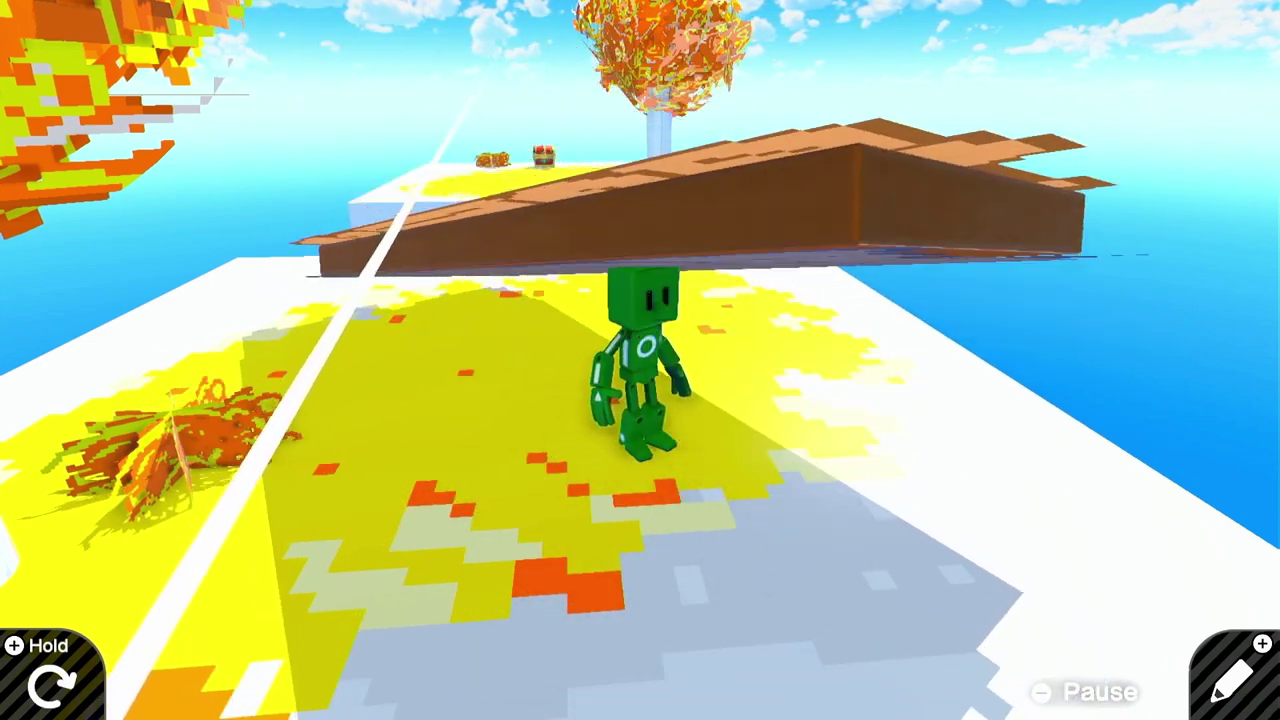
drag(580, 278, 716, 215)
drag(716, 318, 685, 370)
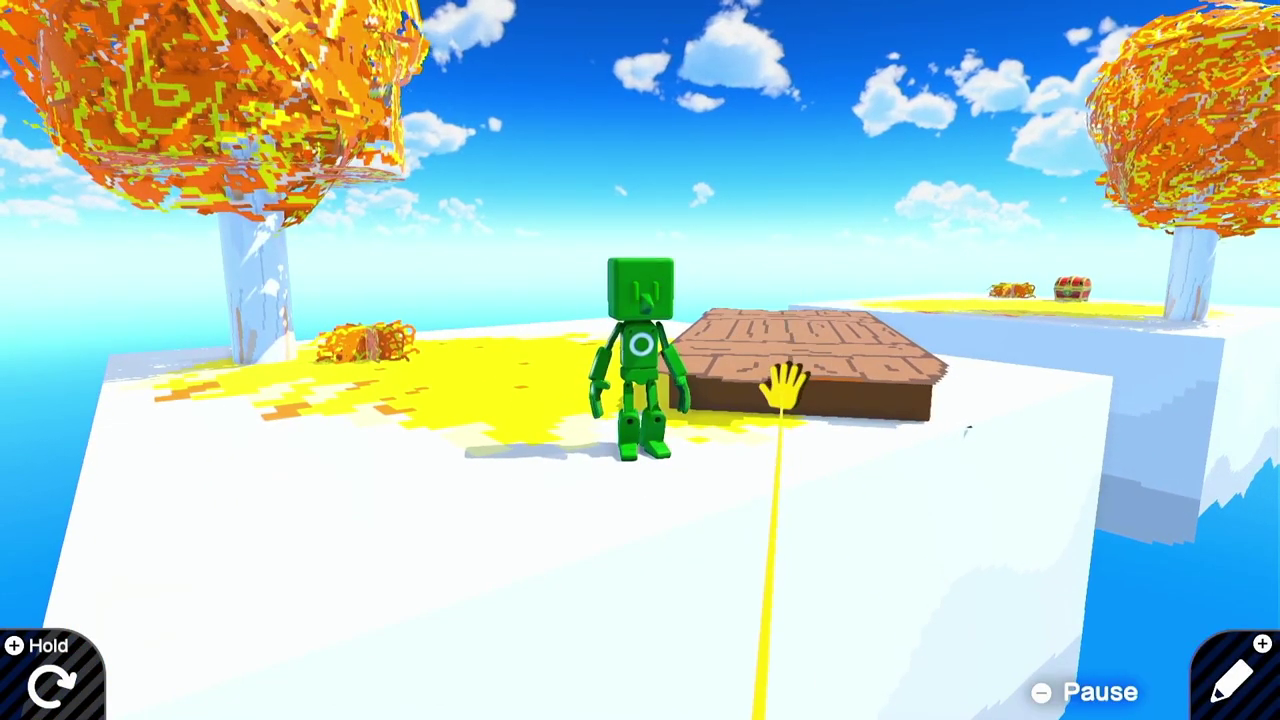
drag(776, 385, 760, 294)
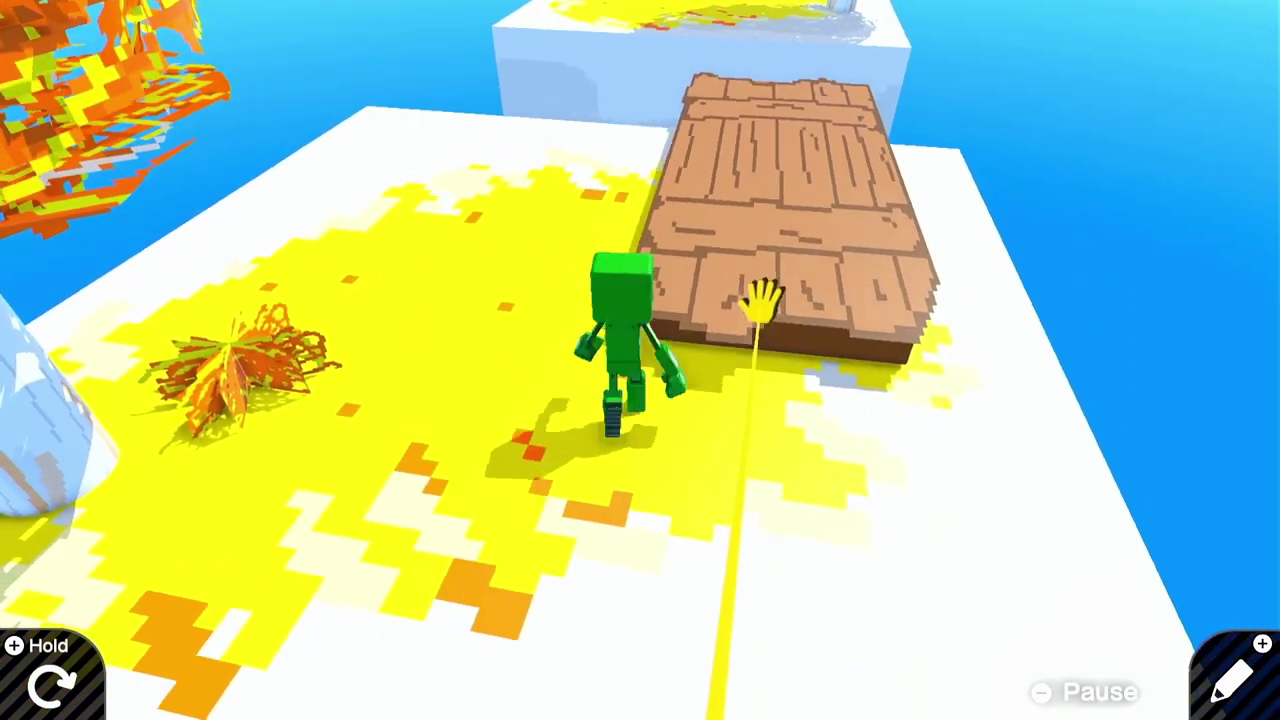